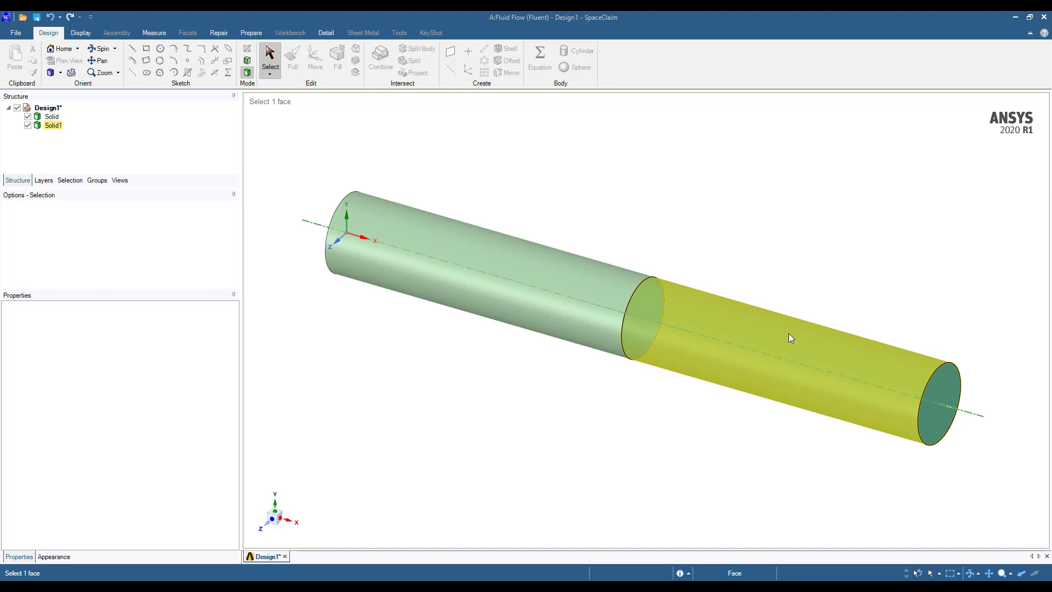
Move the two cylinder bodies, Solid and Solid1, together into a single new component with its default name
click(628, 332)
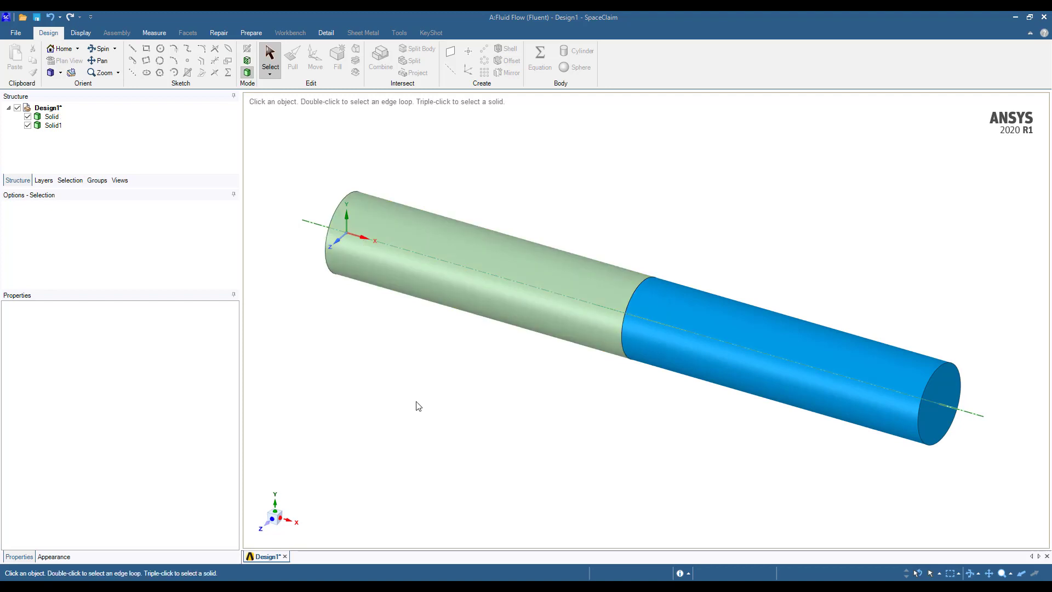
click(50, 122)
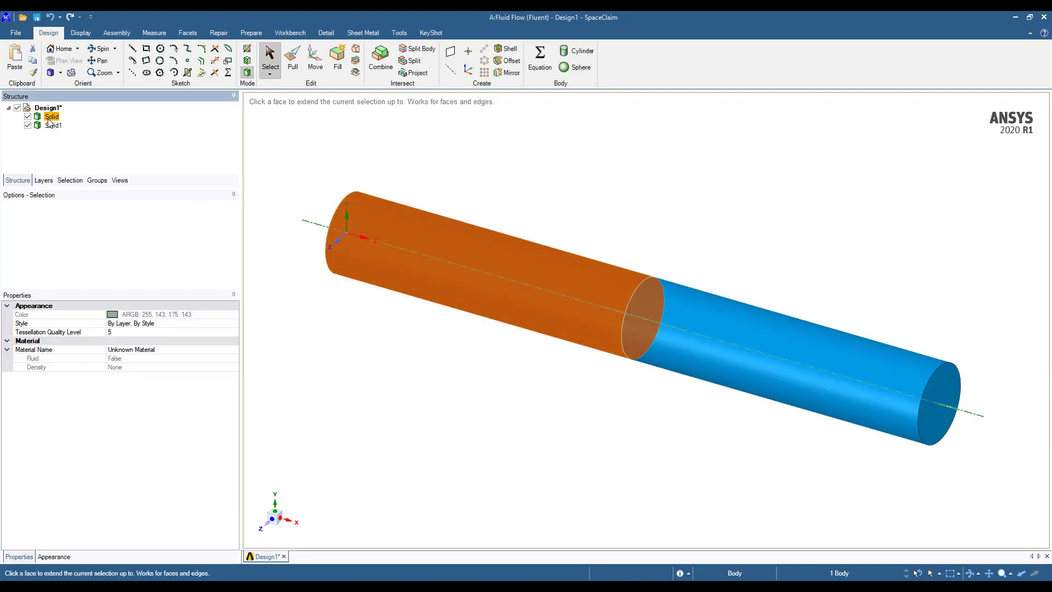
ctrl+click(55, 125)
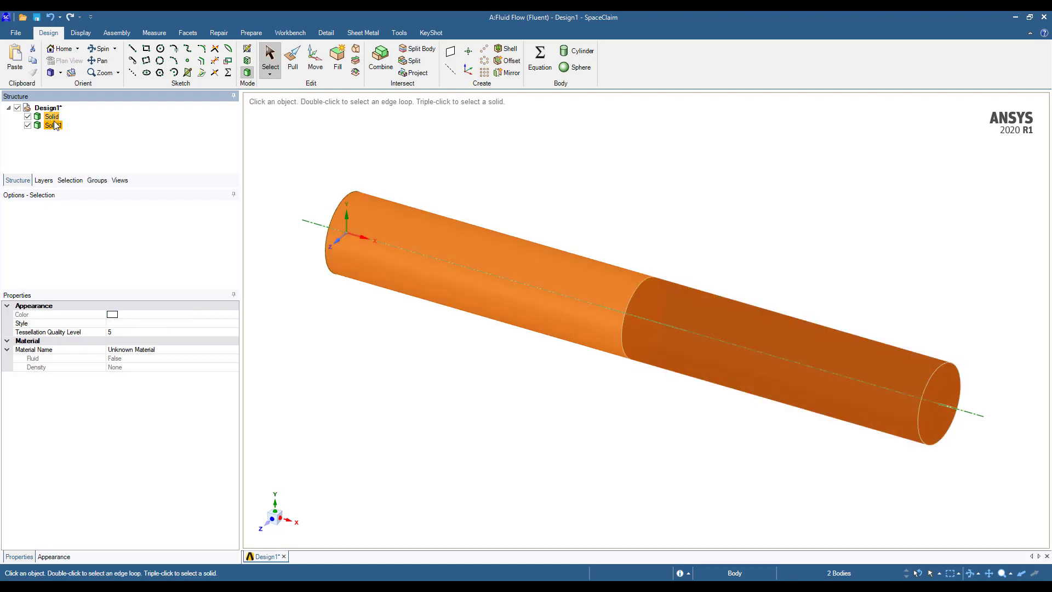
right_click(54, 125)
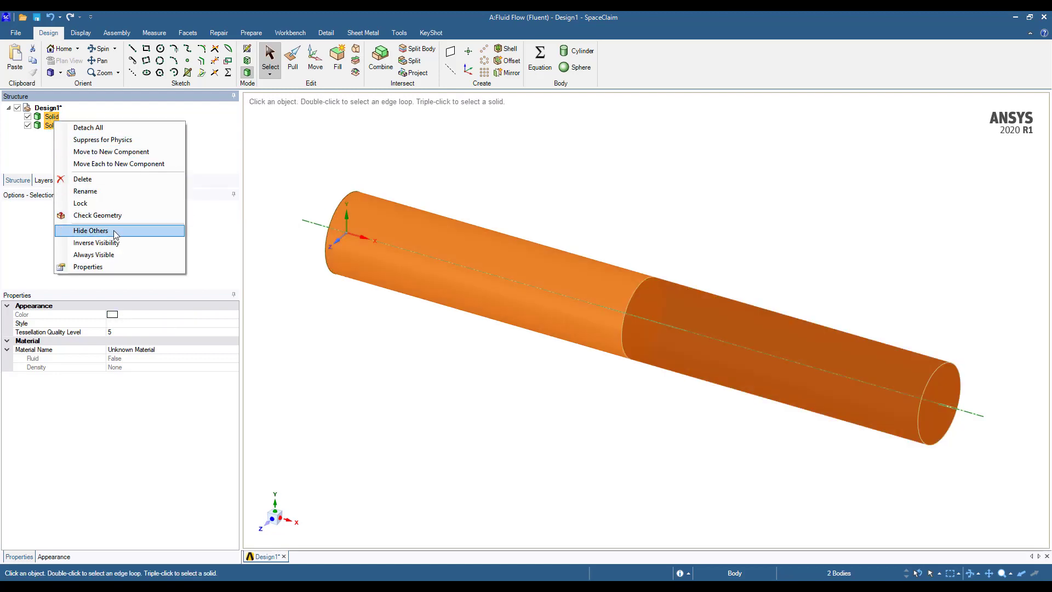
click(129, 152)
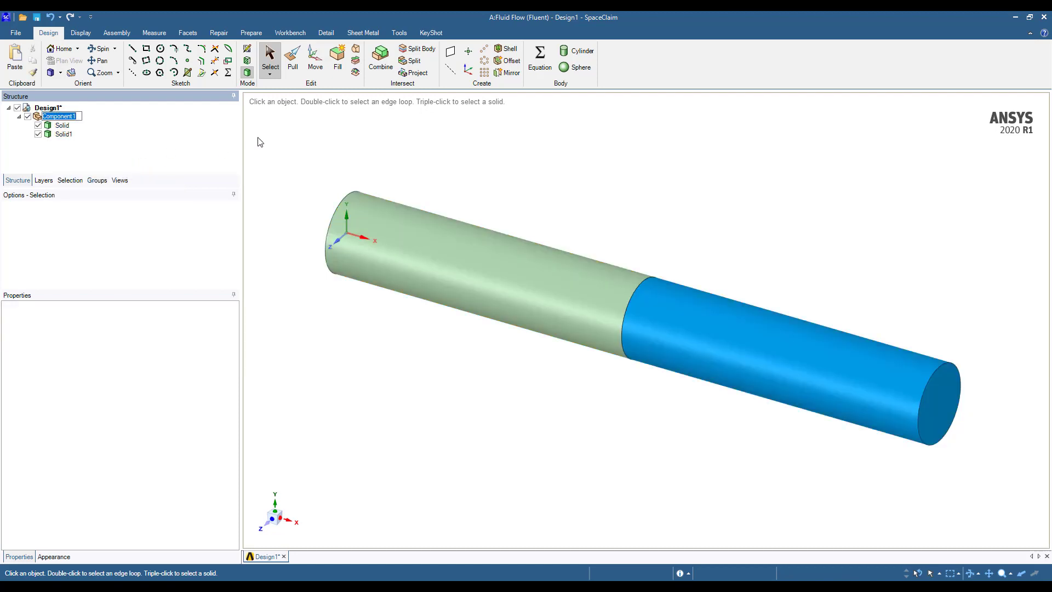
click(55, 117)
click(63, 134)
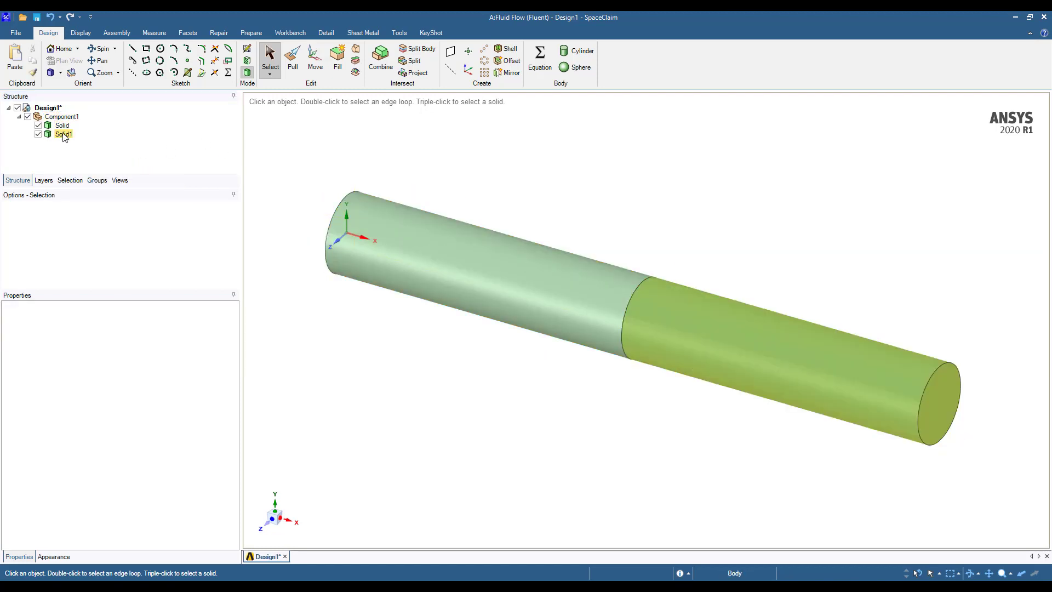
Set the Share Topology property of Component1 to Share
click(65, 117)
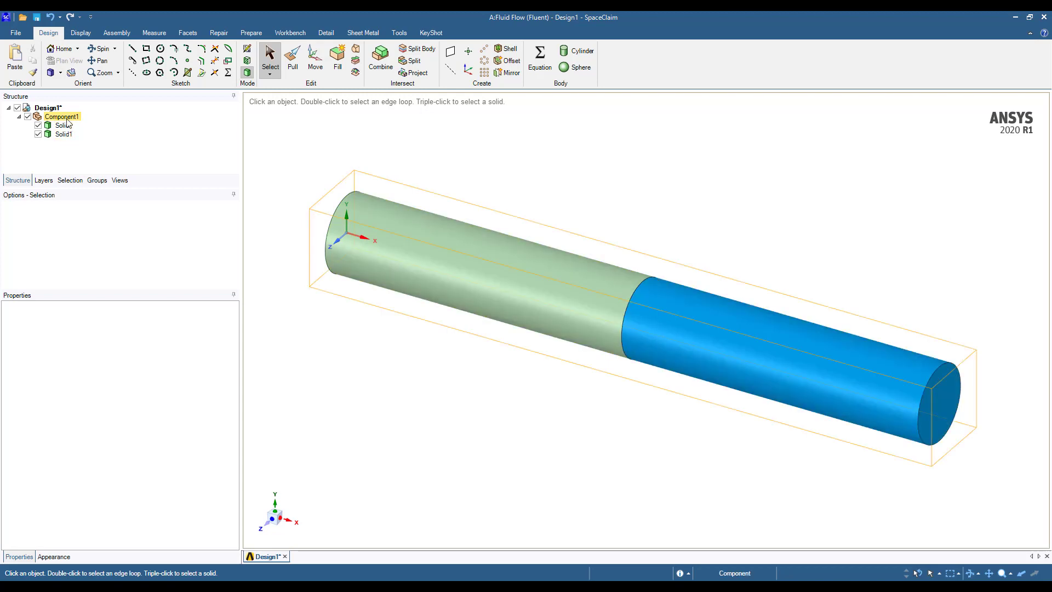
click(65, 117)
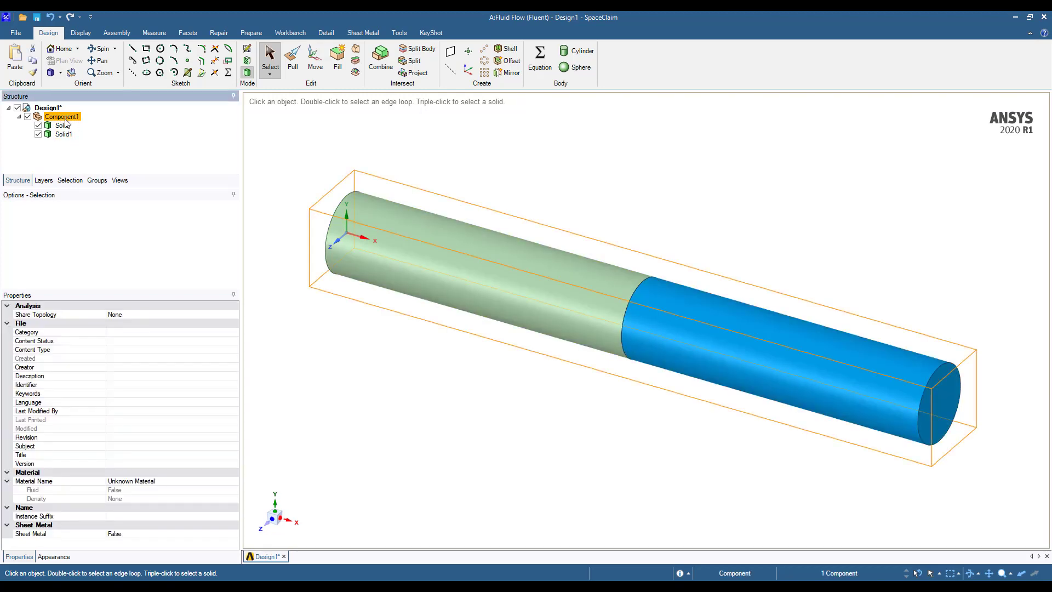
click(160, 314)
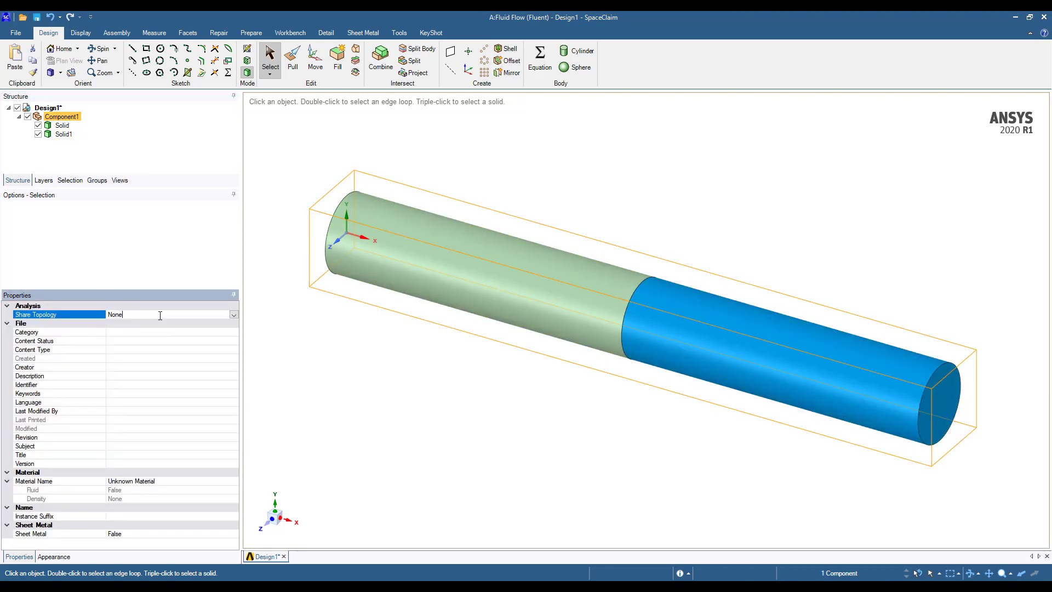
click(233, 315)
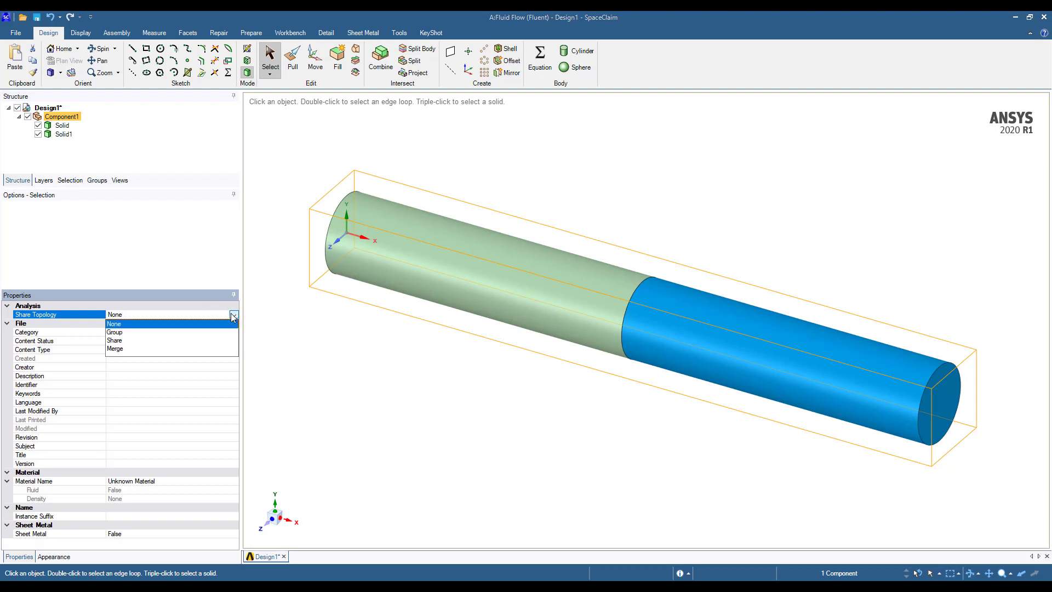
click(118, 340)
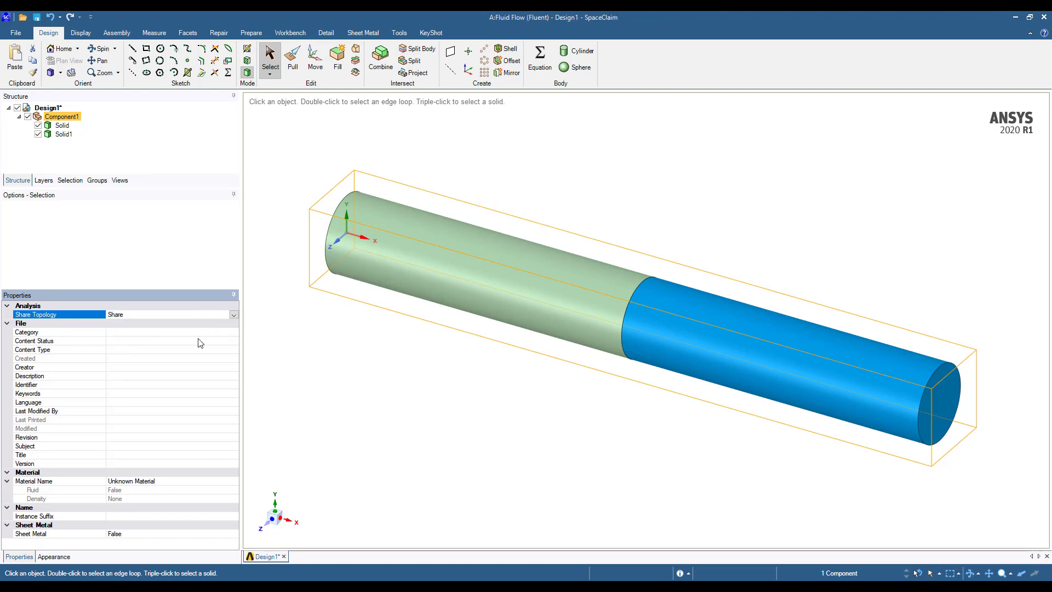
click(349, 357)
click(662, 310)
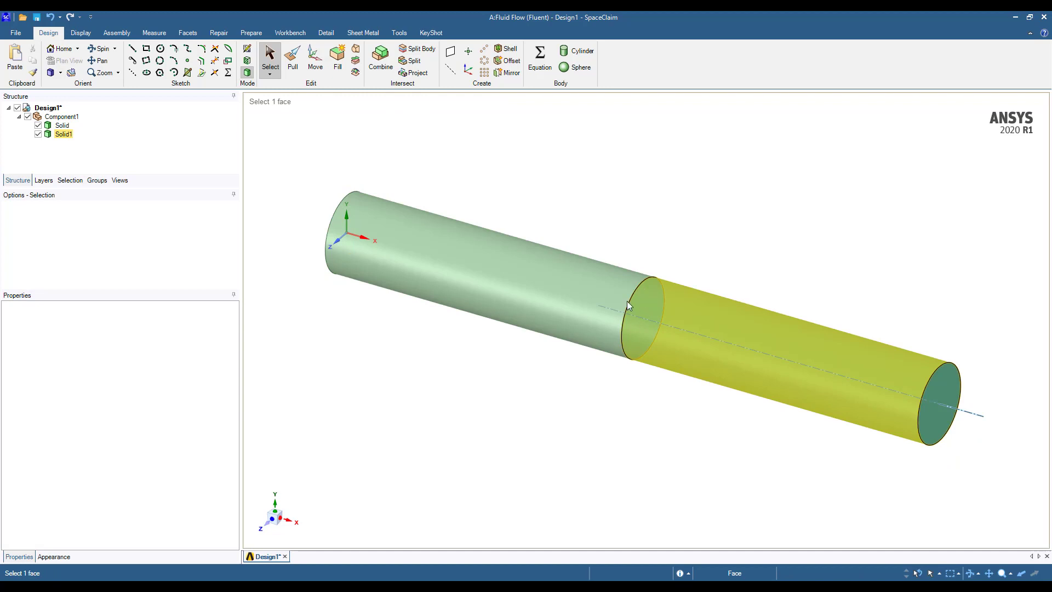
click(626, 299)
click(646, 341)
key(Escape)
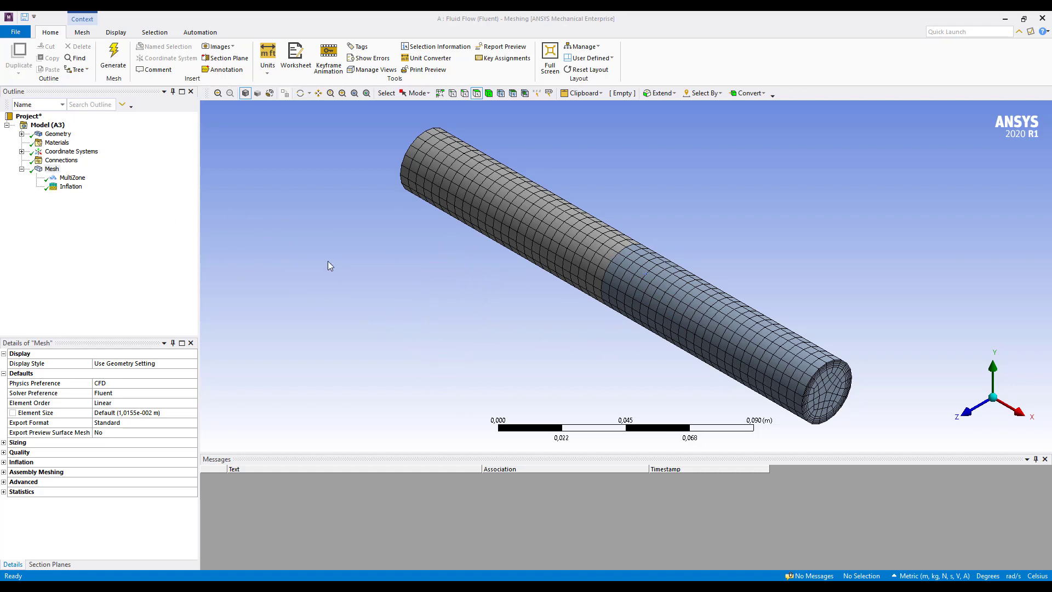
In ANSYS Meshing, create a named selection called Outlet on the free end face of the blue Solid1 cylinder
click(836, 394)
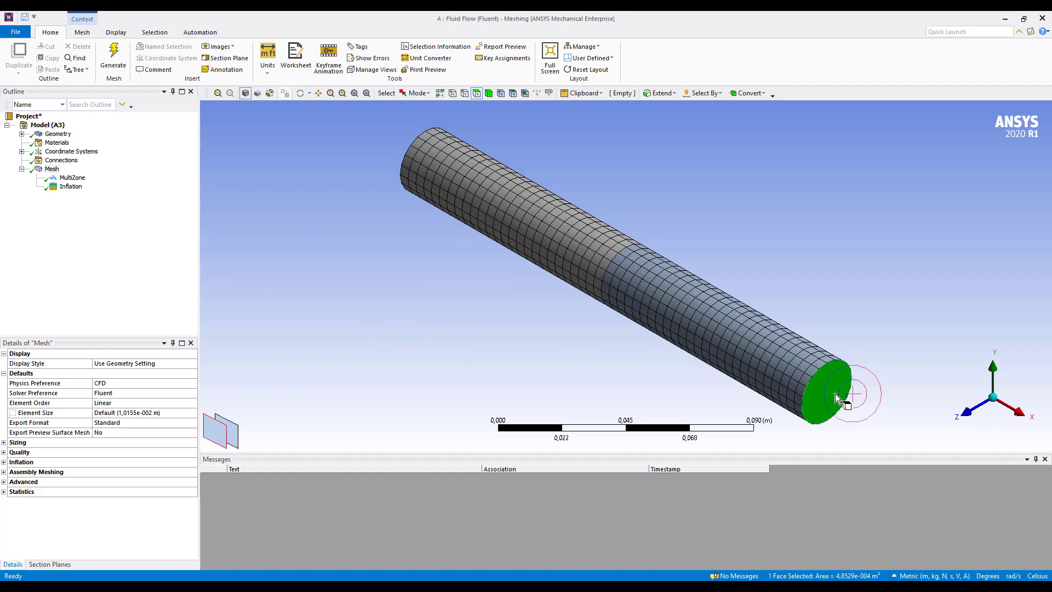
right_click(836, 395)
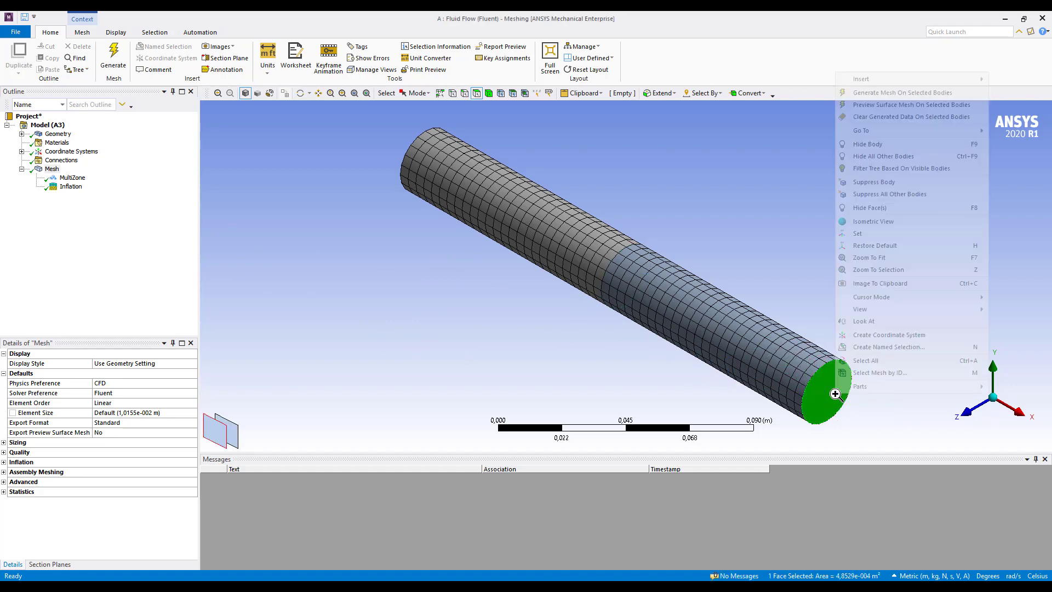
click(889, 347)
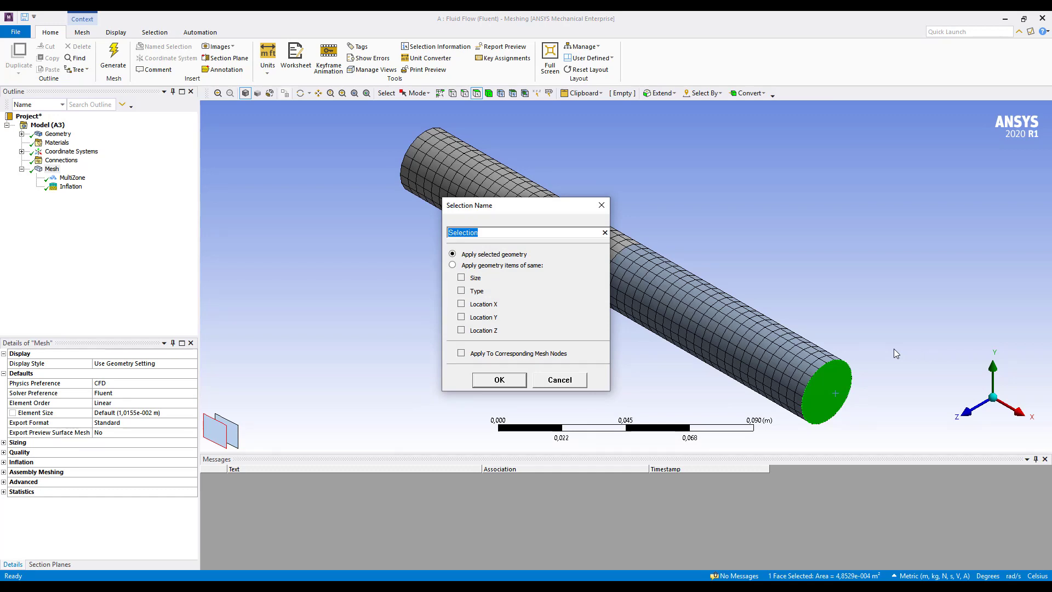
text(Outlet)
click(499, 379)
Create a named selection called Inlet on the end face at the opposite end of the pipe
middle_drag(525, 380, 460, 228)
click(465, 245)
right_click(465, 245)
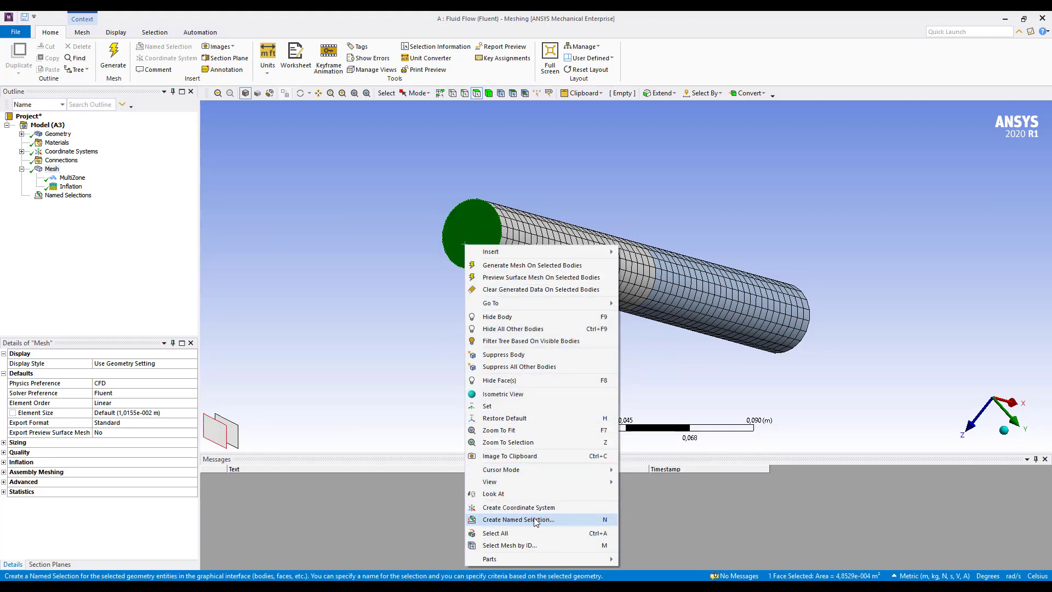
click(536, 520)
text(Inlet)
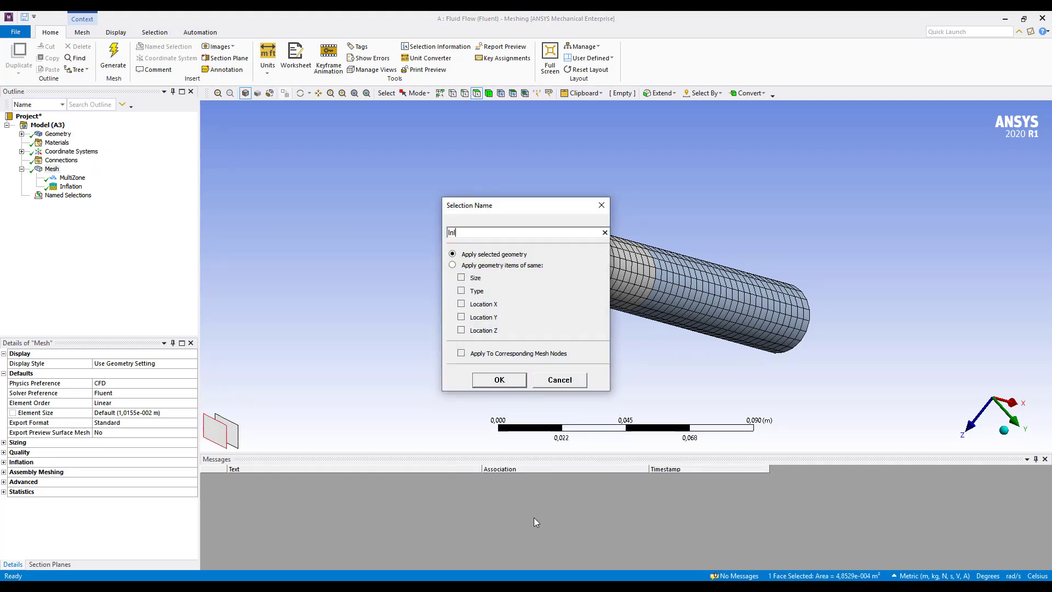
click(500, 380)
Hide the Solid1 body of Component1 to expose the interface face between the two cylinders
middle_drag(499, 380, 359, 306)
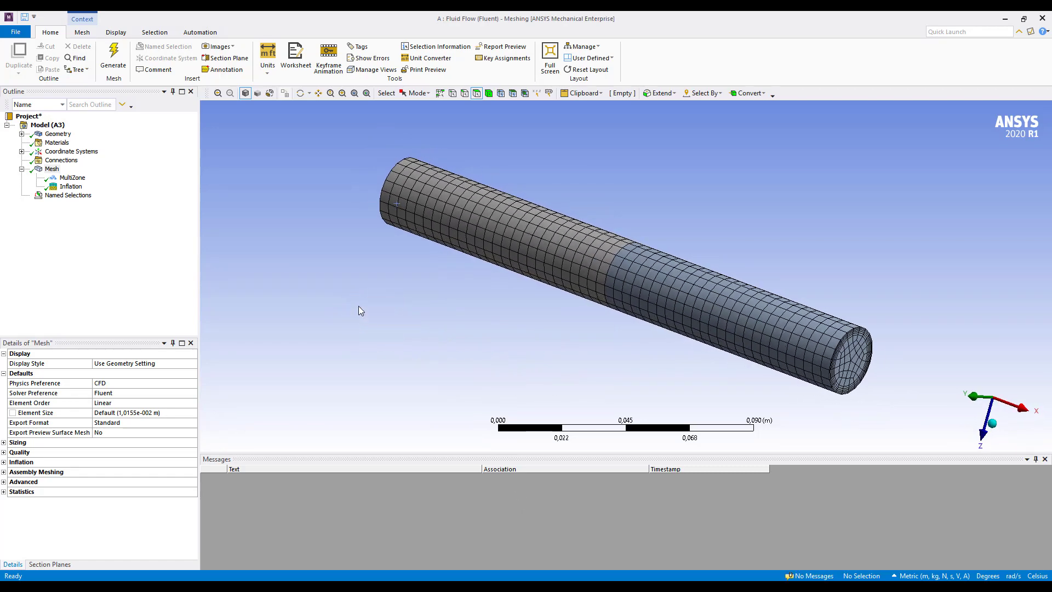
click(21, 134)
click(37, 143)
click(80, 153)
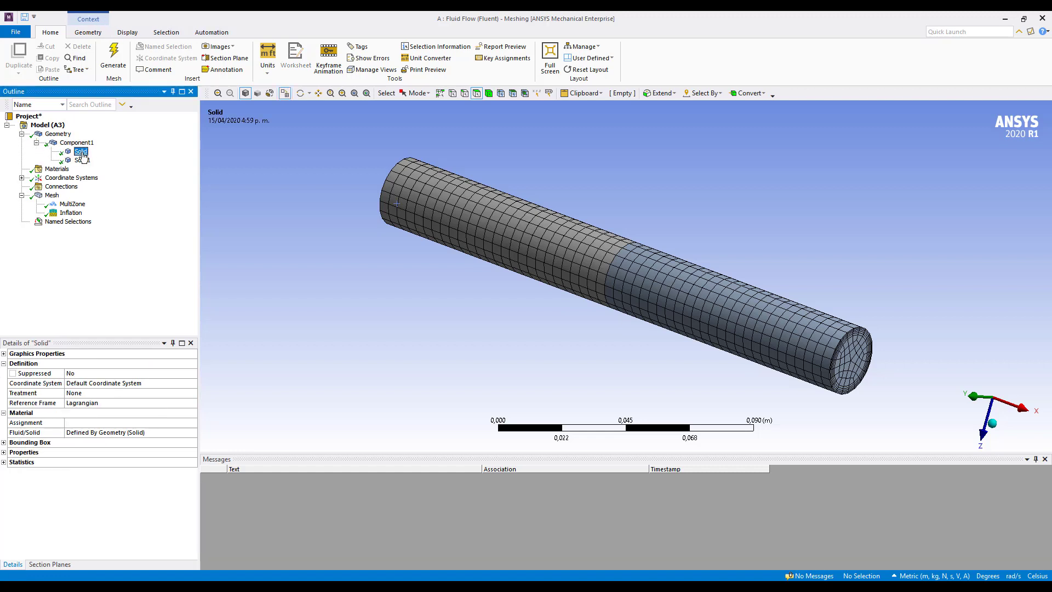
right_click(80, 154)
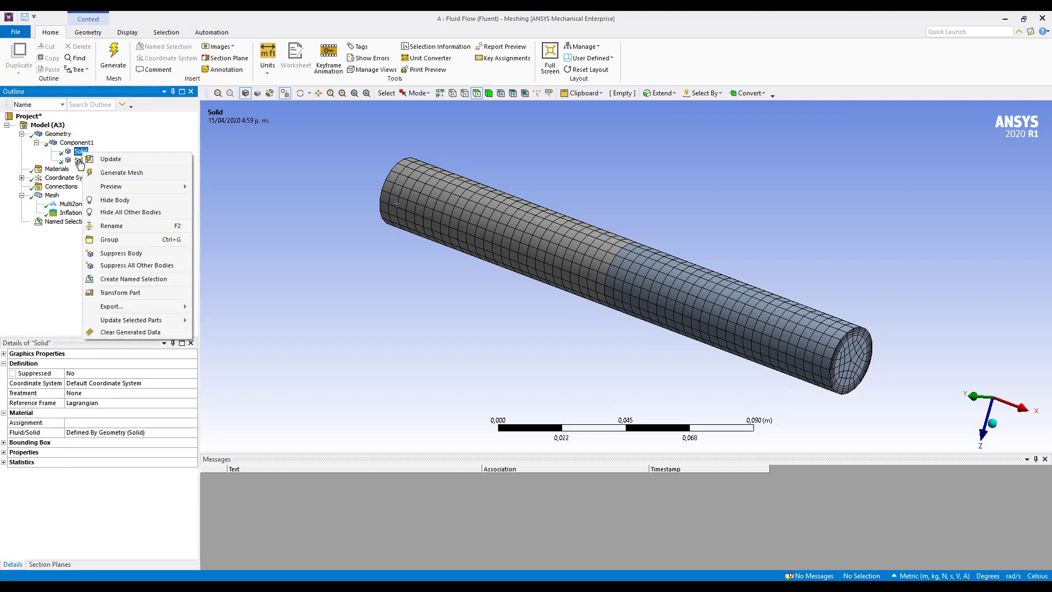
click(79, 160)
right_click(80, 159)
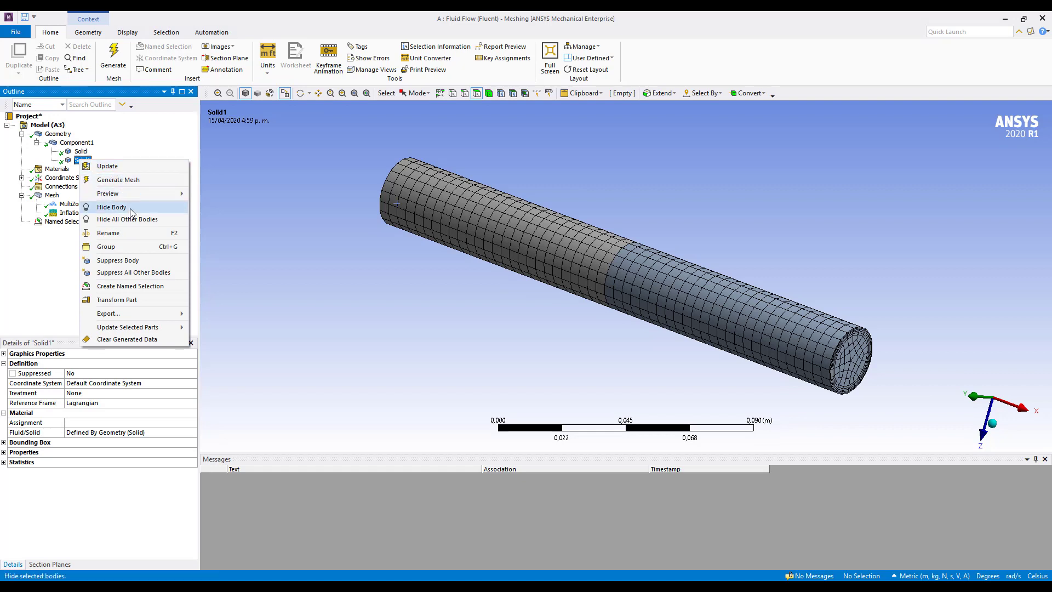
click(112, 207)
Create a named selection called Fan on the exposed interface face of the remaining cylinder
click(630, 270)
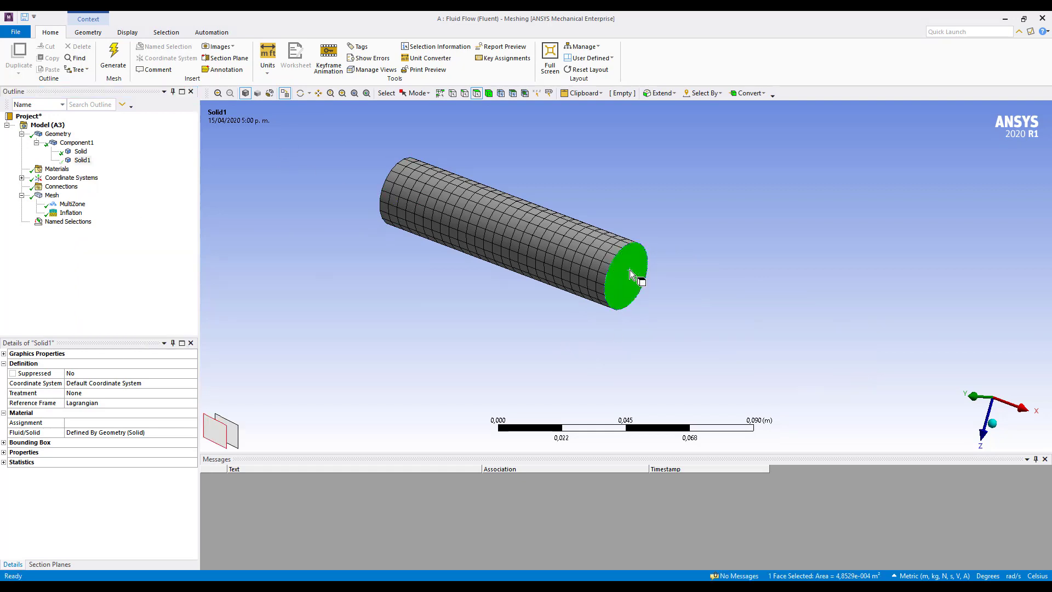
right_click(630, 270)
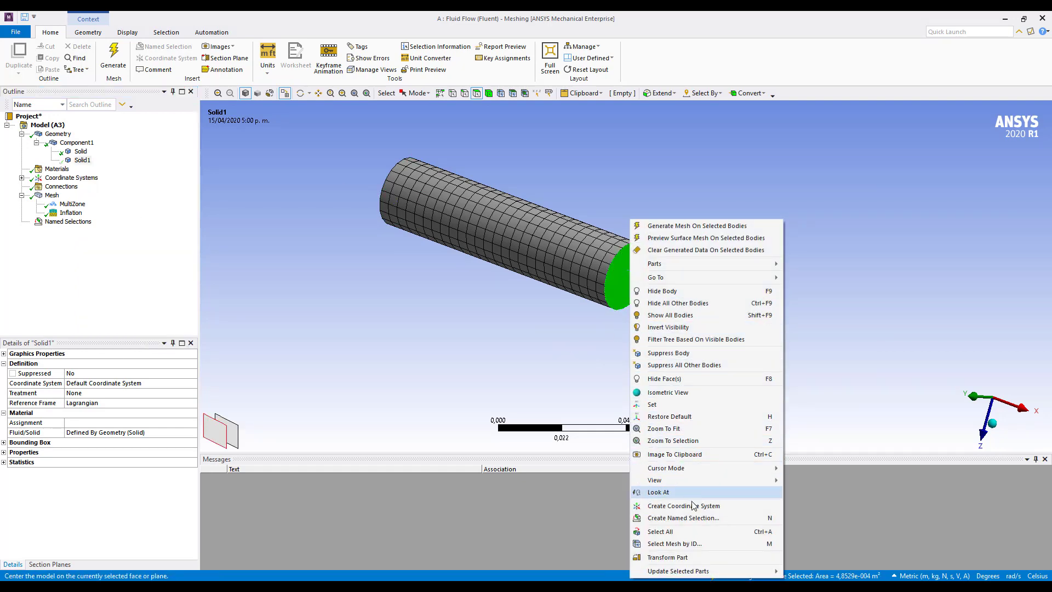
click(703, 519)
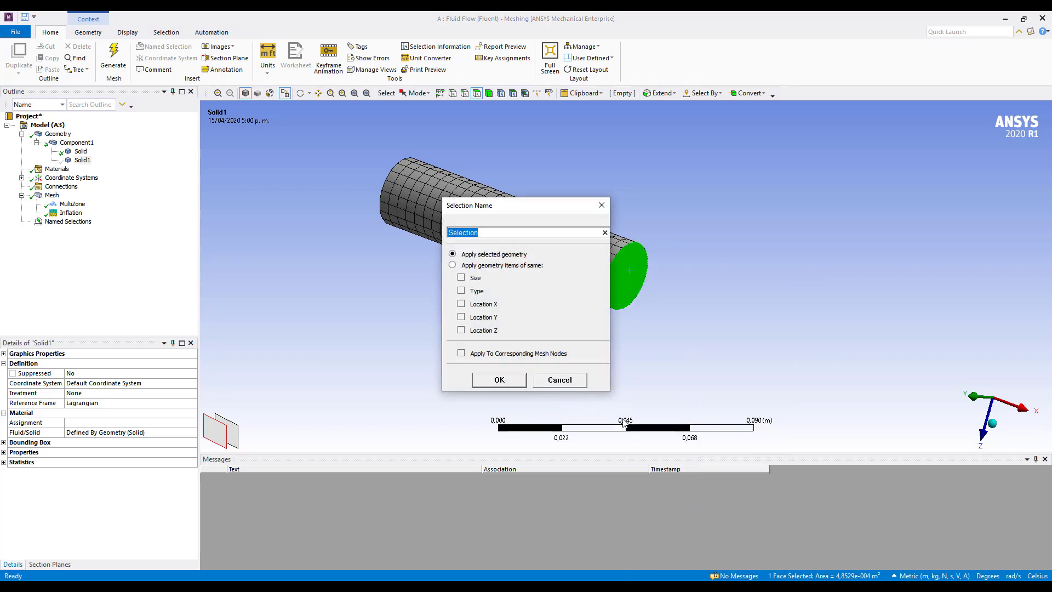
text(Fan)
click(508, 379)
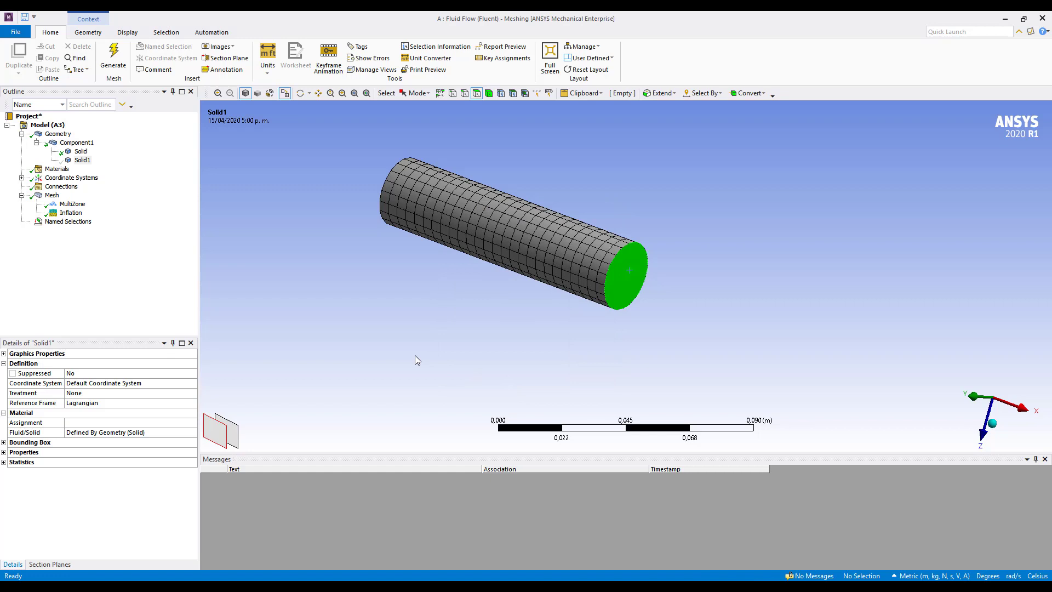
Show all bodies of the meshed model again
right_click(326, 281)
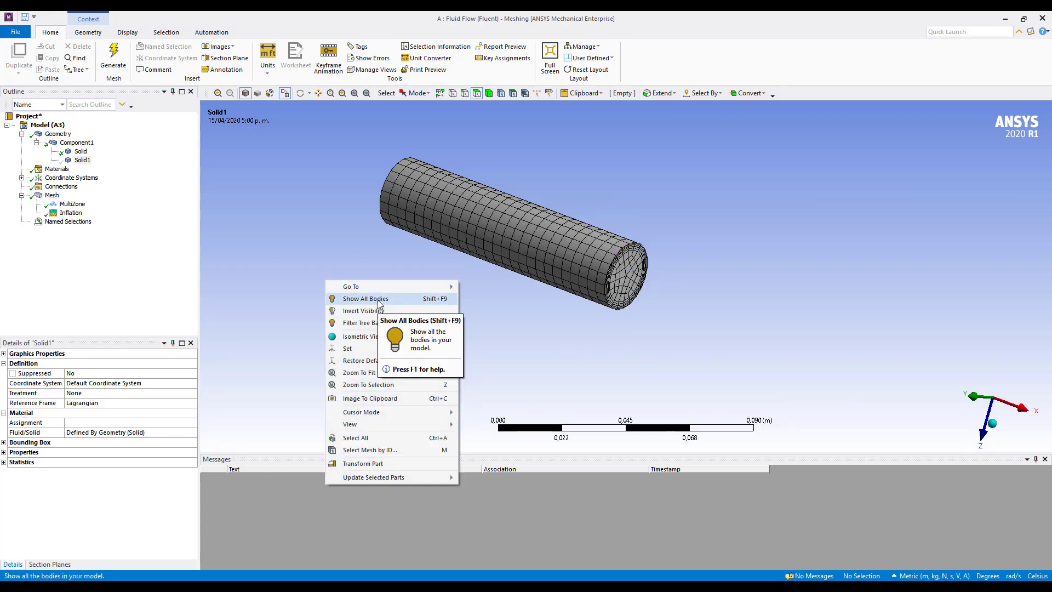
click(380, 304)
middle_drag(416, 310, 420, 314)
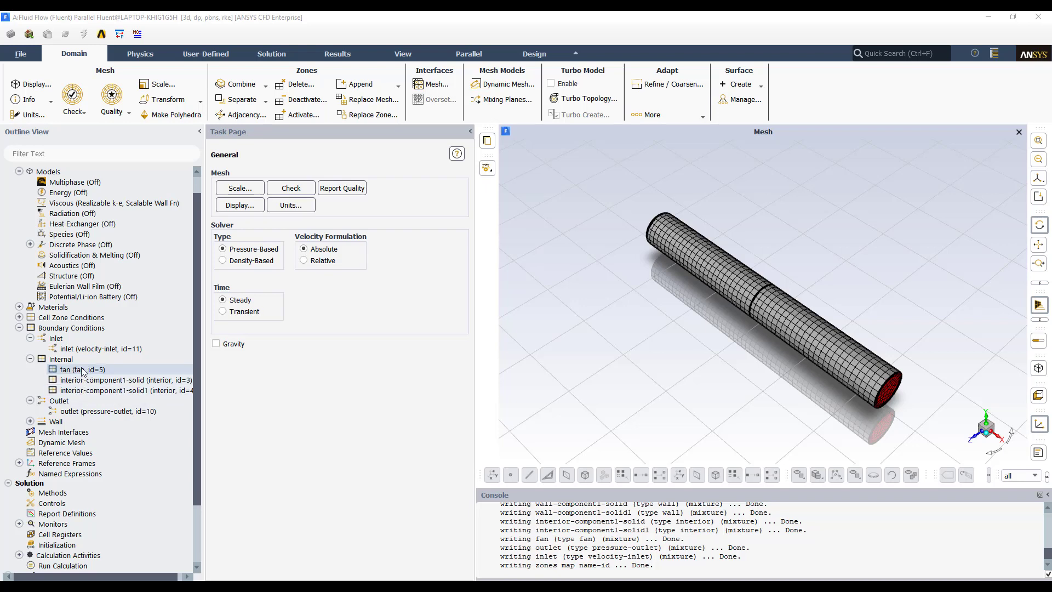
In Fluent, set the boundary type of the internal fan zone to fan
right_click(73, 372)
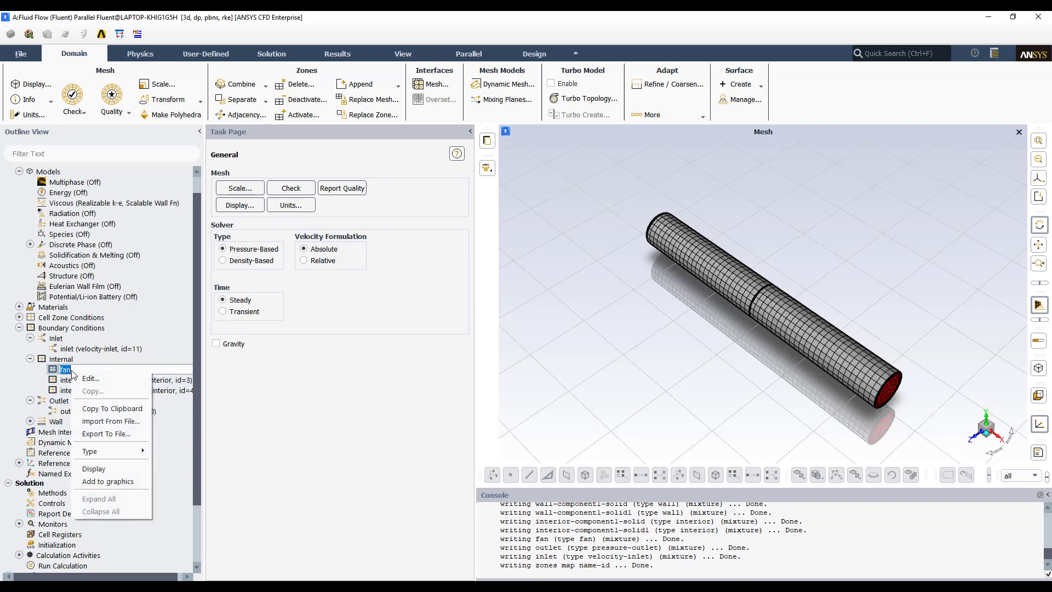
mouse_move(126, 453)
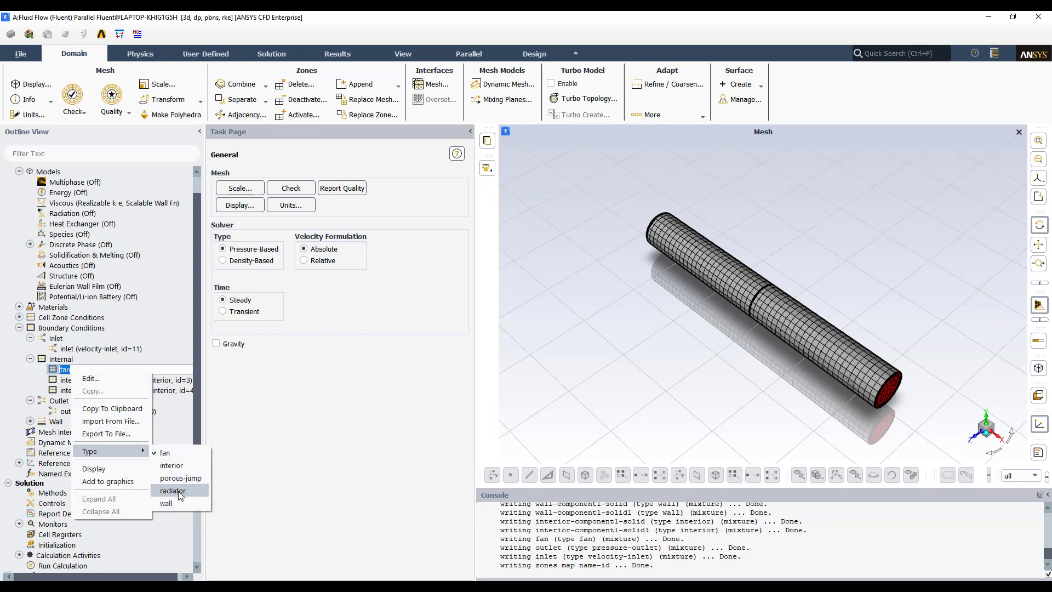
click(169, 457)
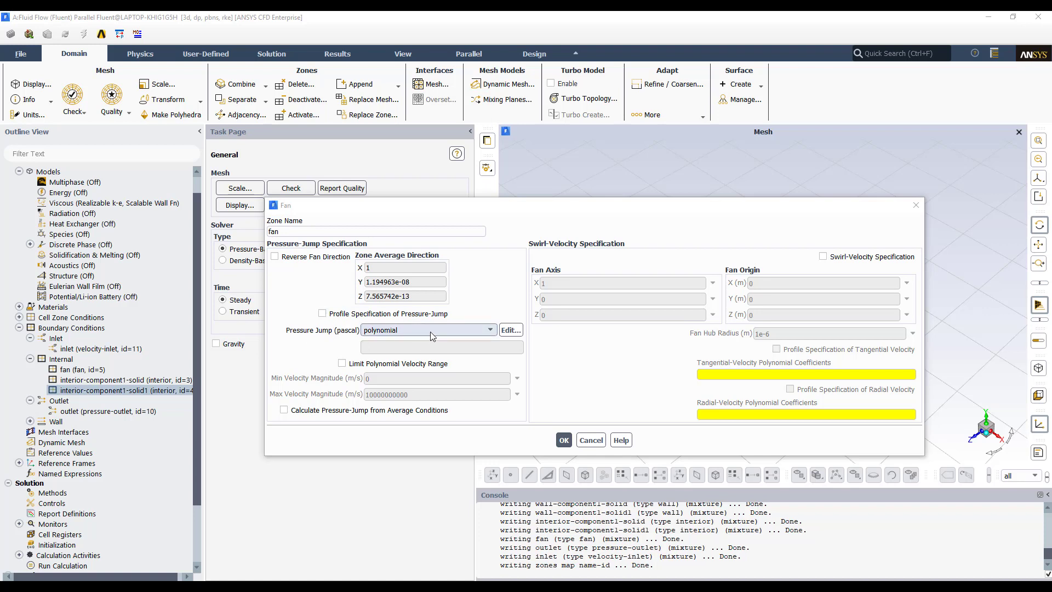
Examine the pressure-jump profile methods, the average-conditions option and the swirl-velocity settings of the fan zone
click(488, 331)
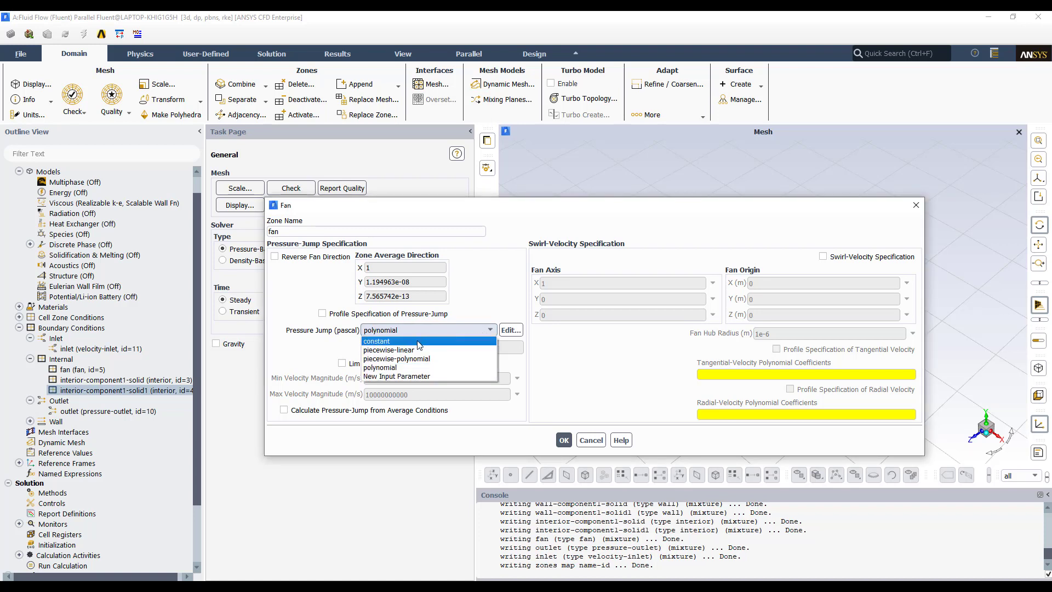
click(324, 317)
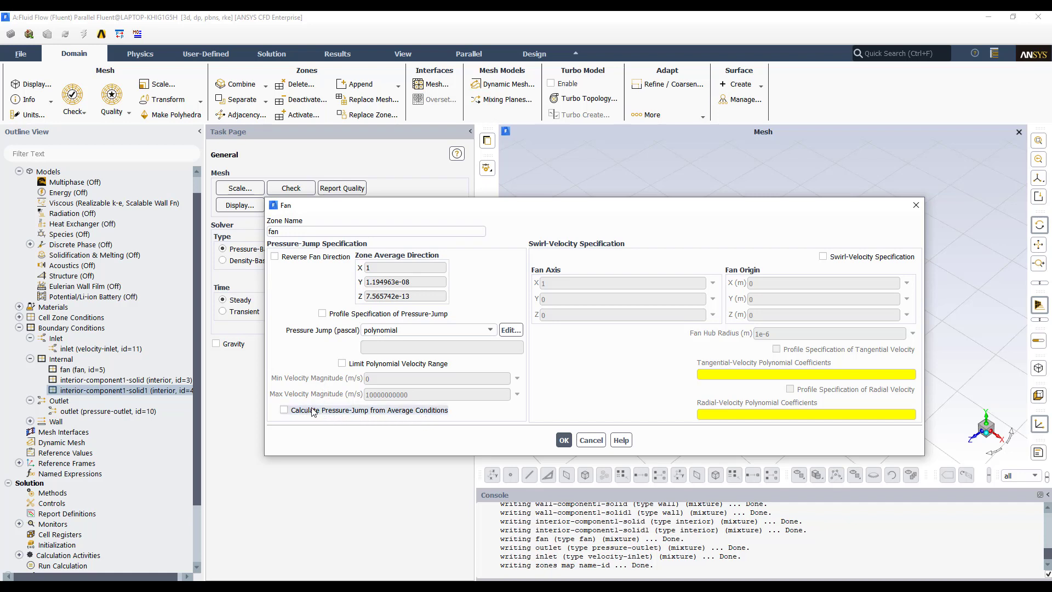
click(284, 411)
click(285, 411)
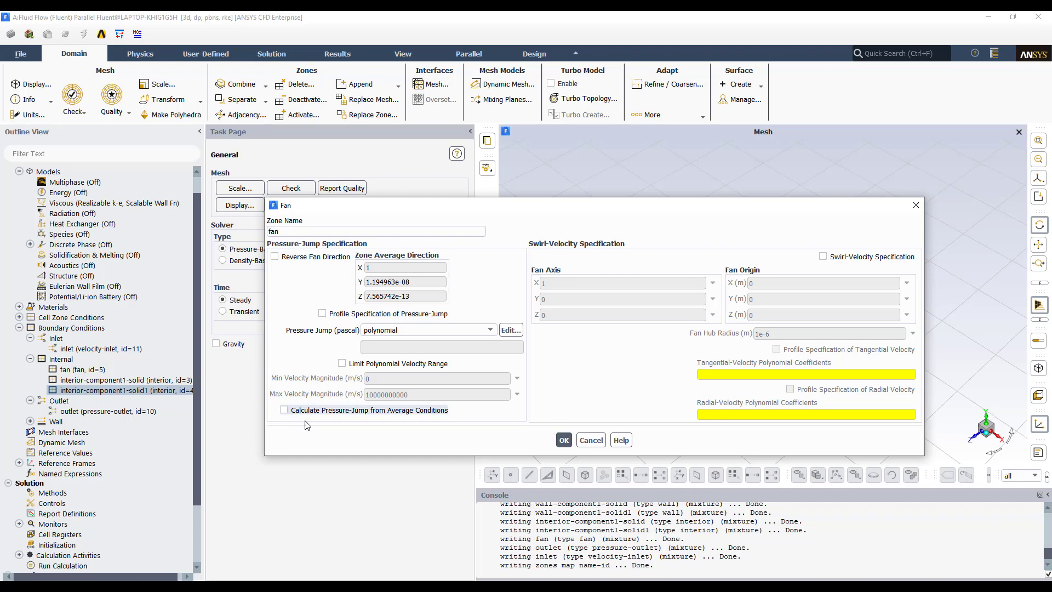
click(824, 257)
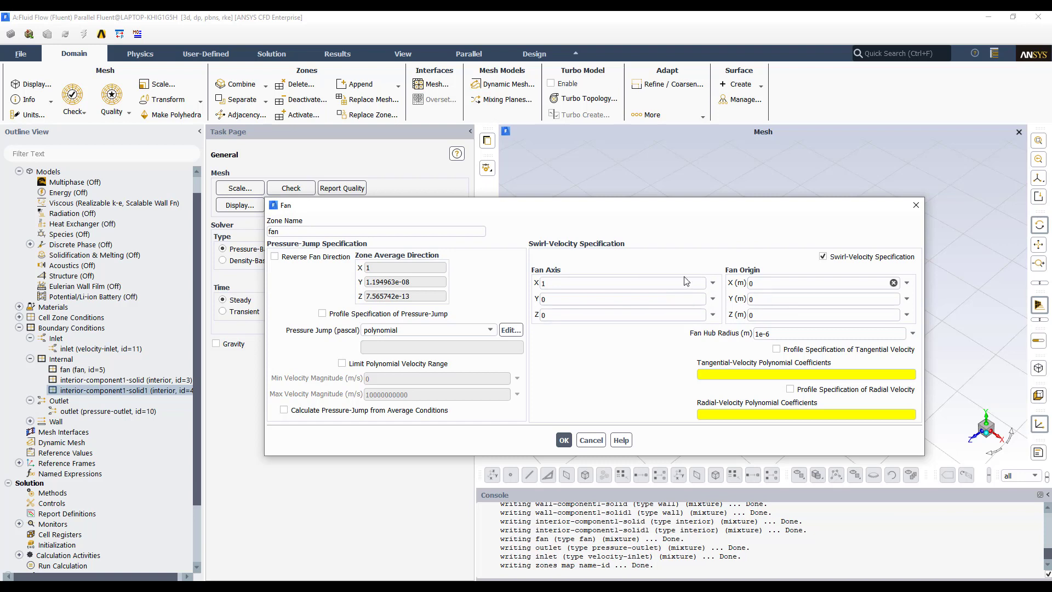
click(824, 257)
click(824, 257)
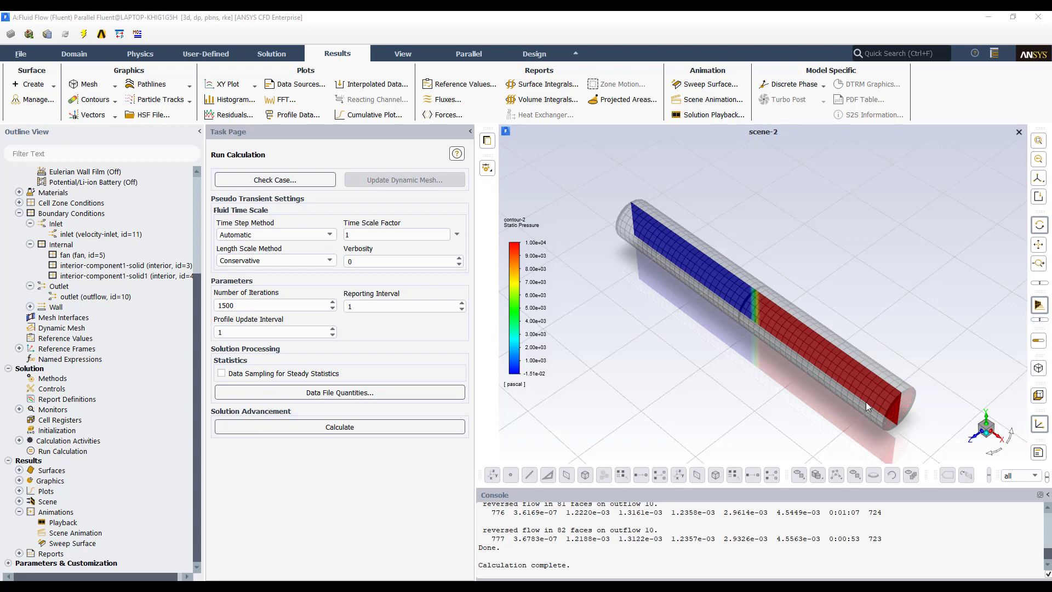
Display scene-1 with the velocity magnitude contour along the pipe
right_click(629, 380)
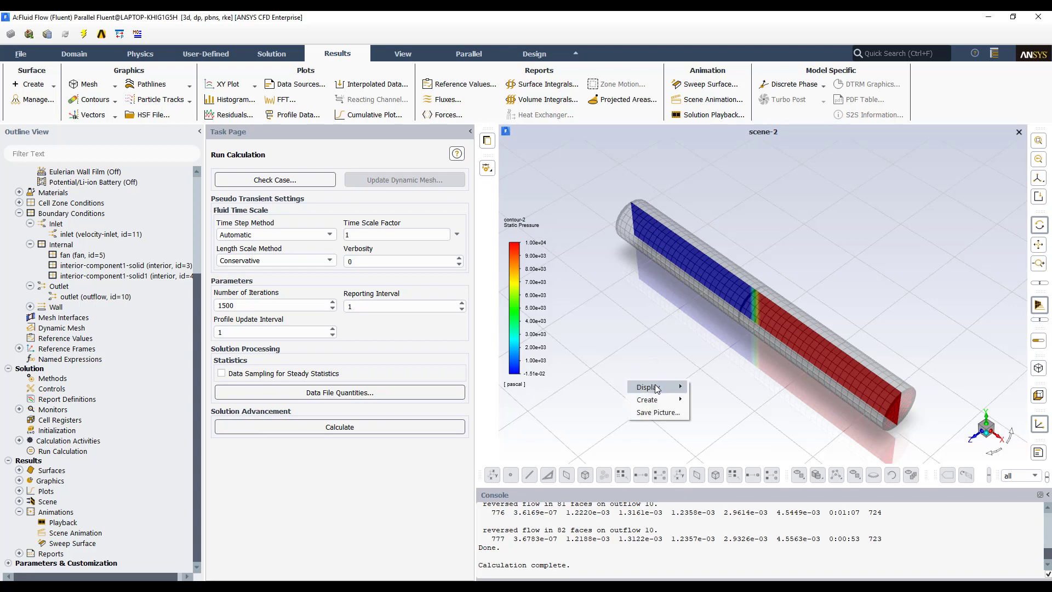
mouse_move(656, 387)
click(715, 450)
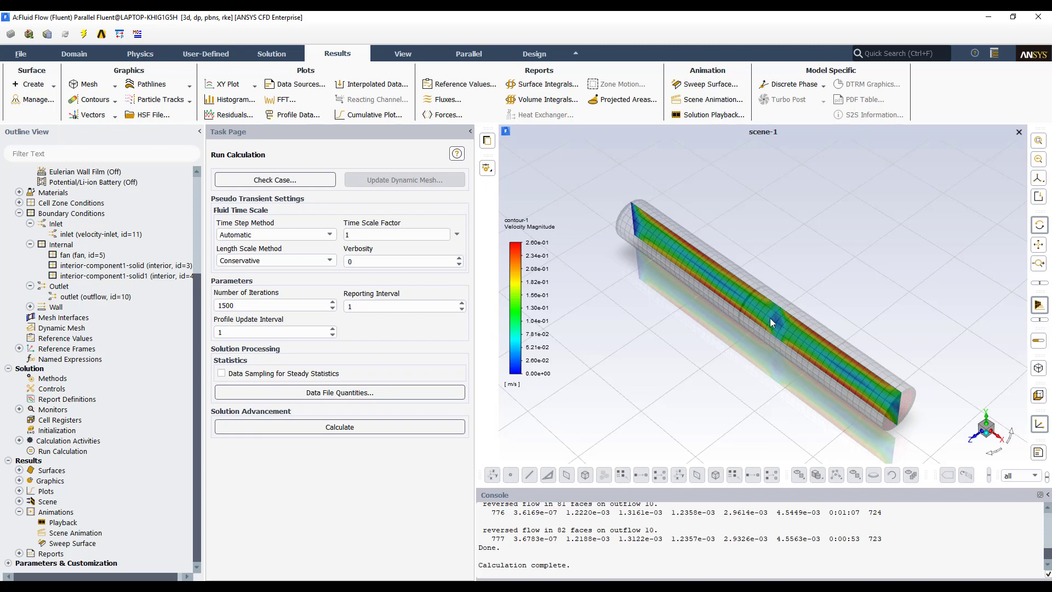
Display scene-2 with the static pressure contour along the pipe
right_click(635, 377)
mouse_move(669, 384)
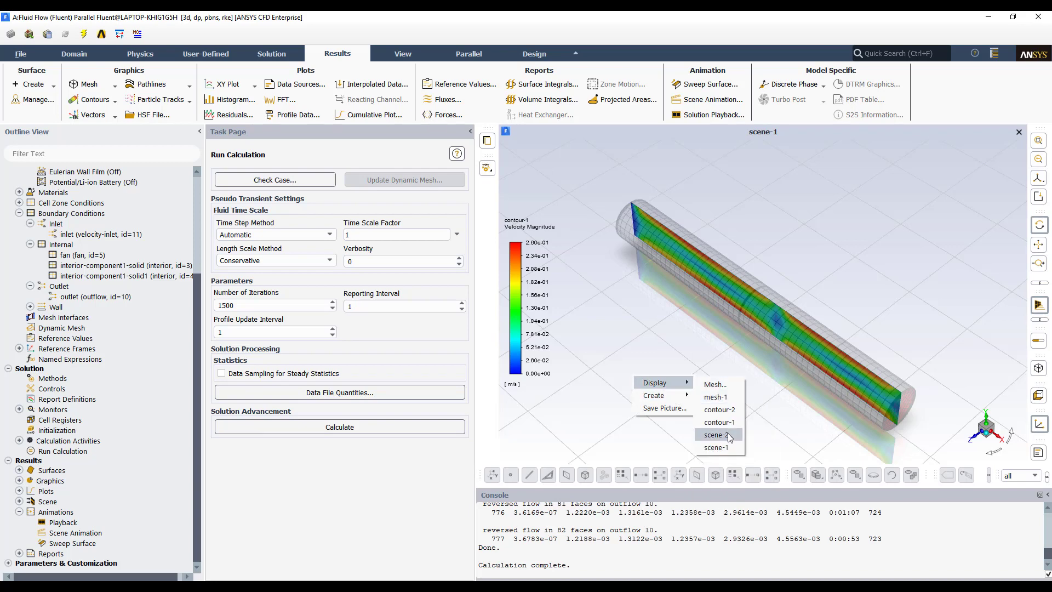
click(729, 433)
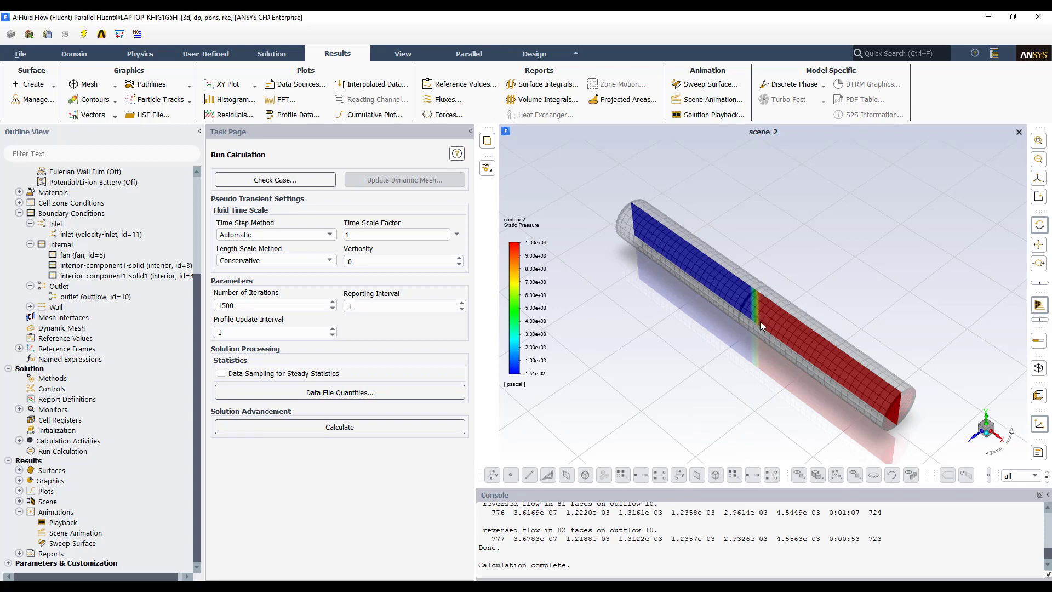